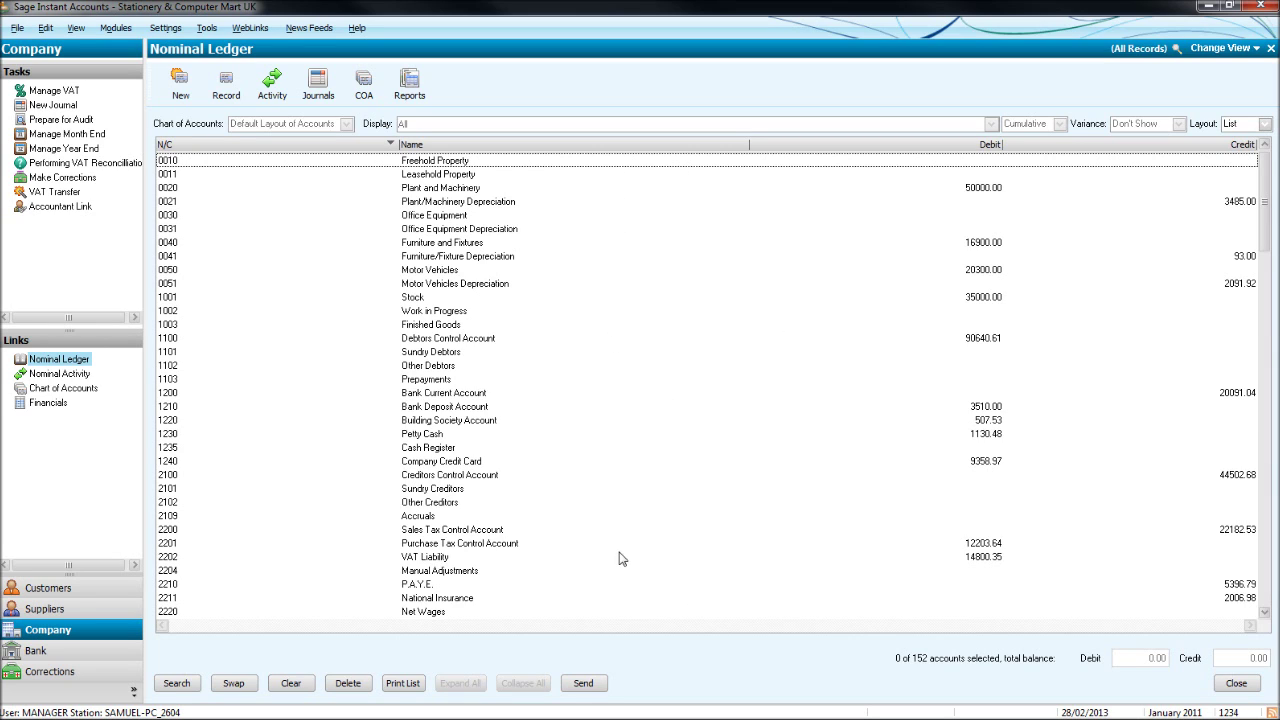
View the transaction list in Financials and return to the Nominal Ledger
left_click(52, 404)
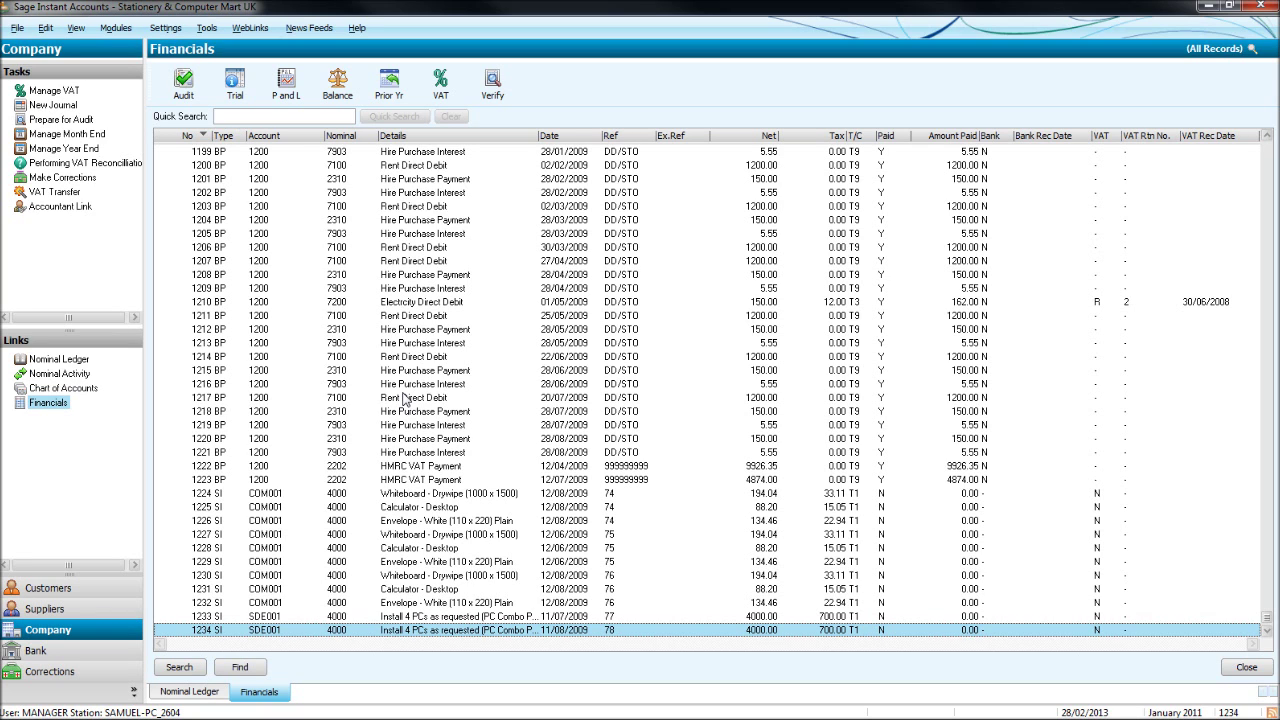
left_click(44, 361)
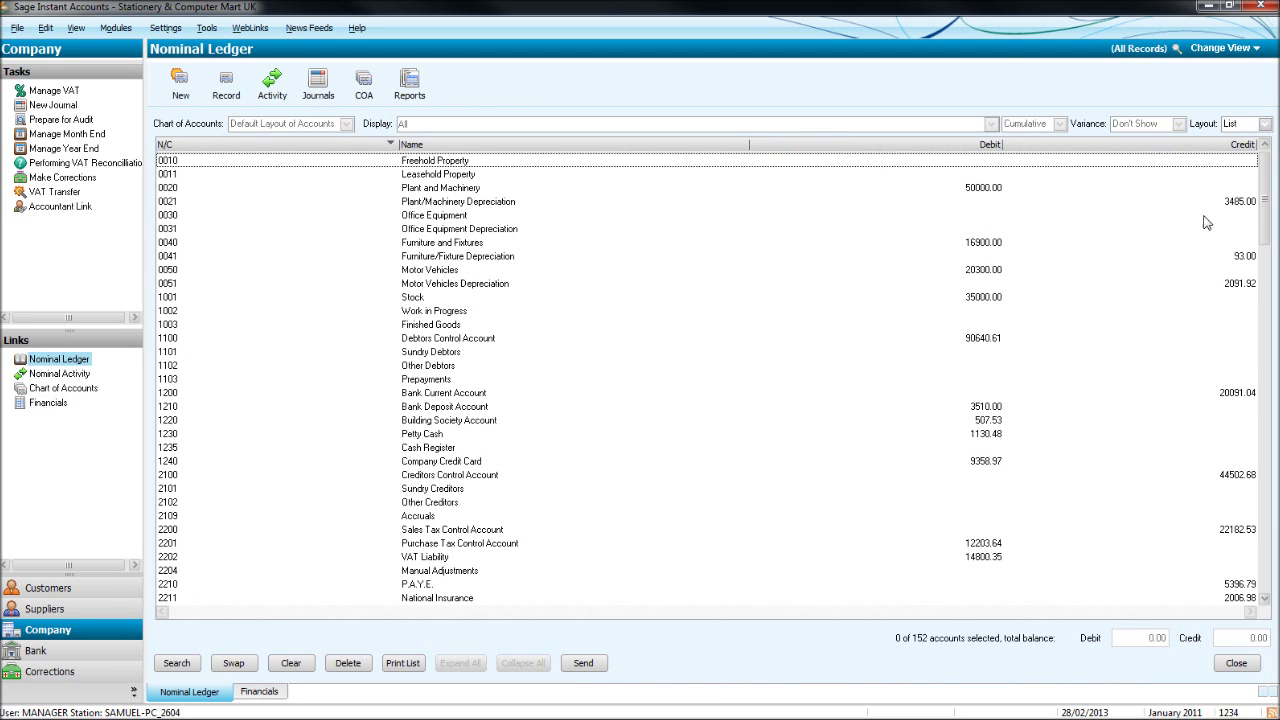
View the Nominal Ledger in the Analyser layout and switch back to the List layout
left_click(1252, 127)
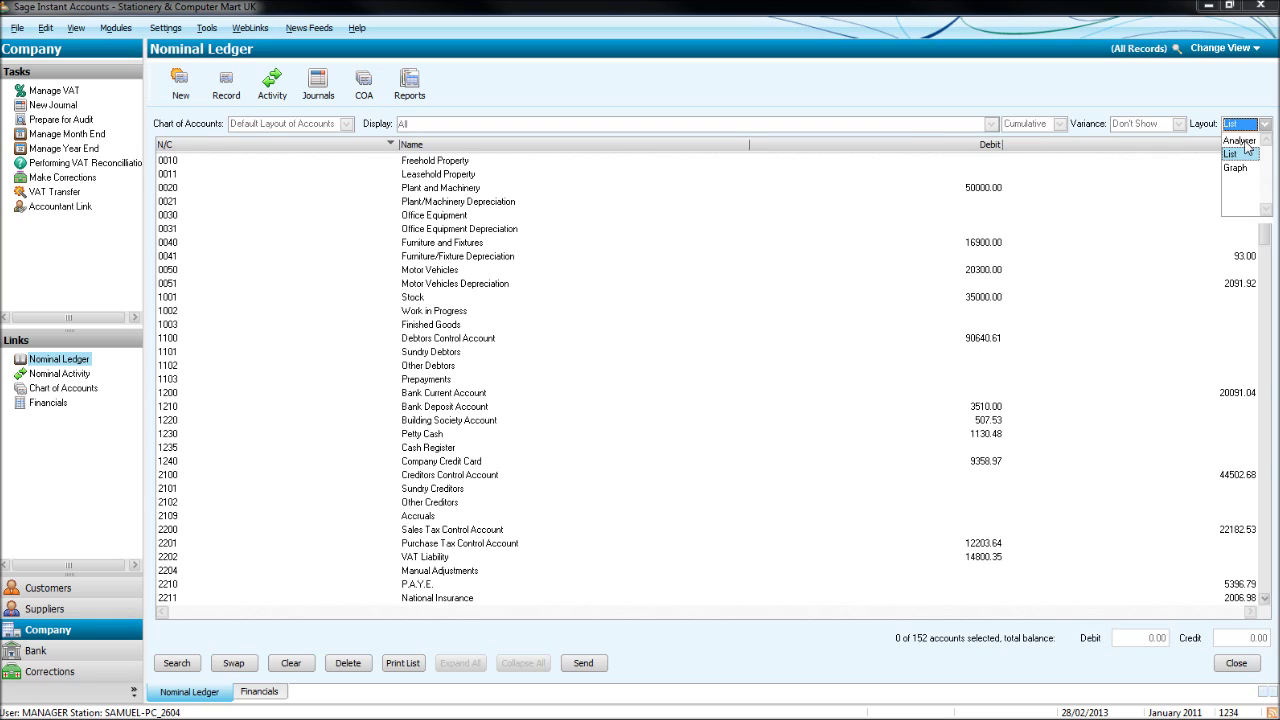
left_click(1240, 141)
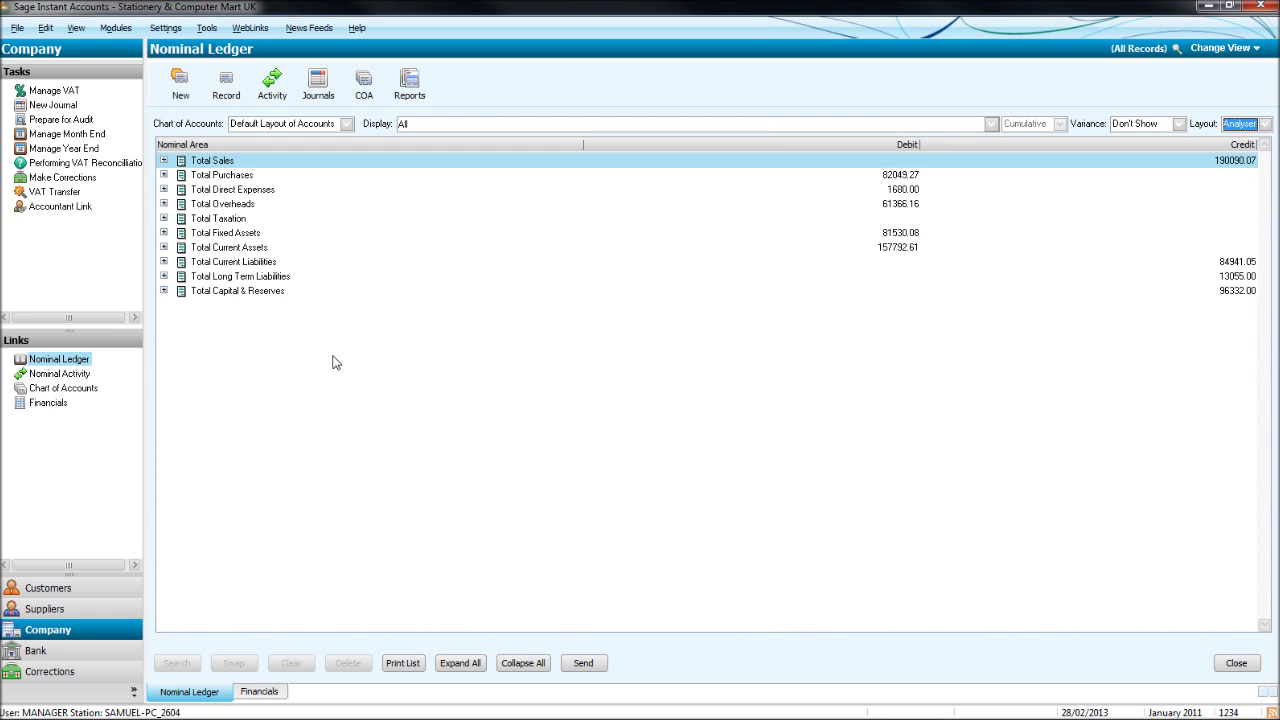
left_click(1249, 127)
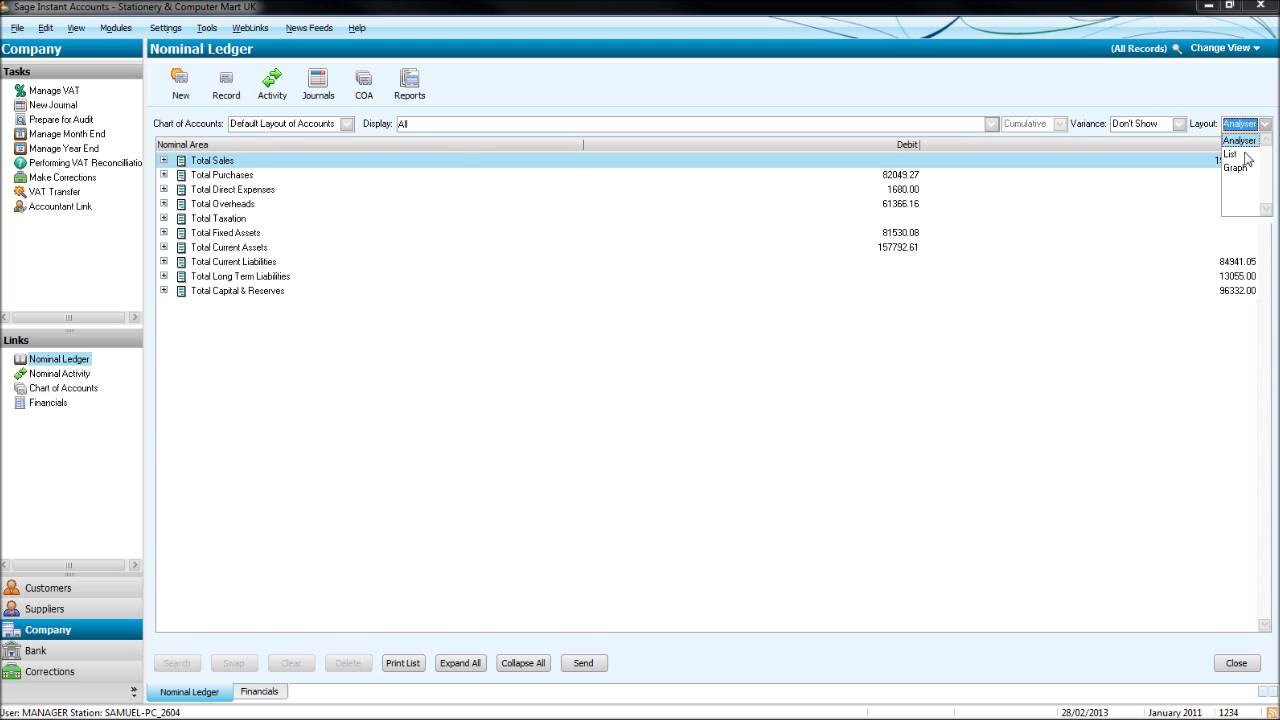
left_click(1247, 156)
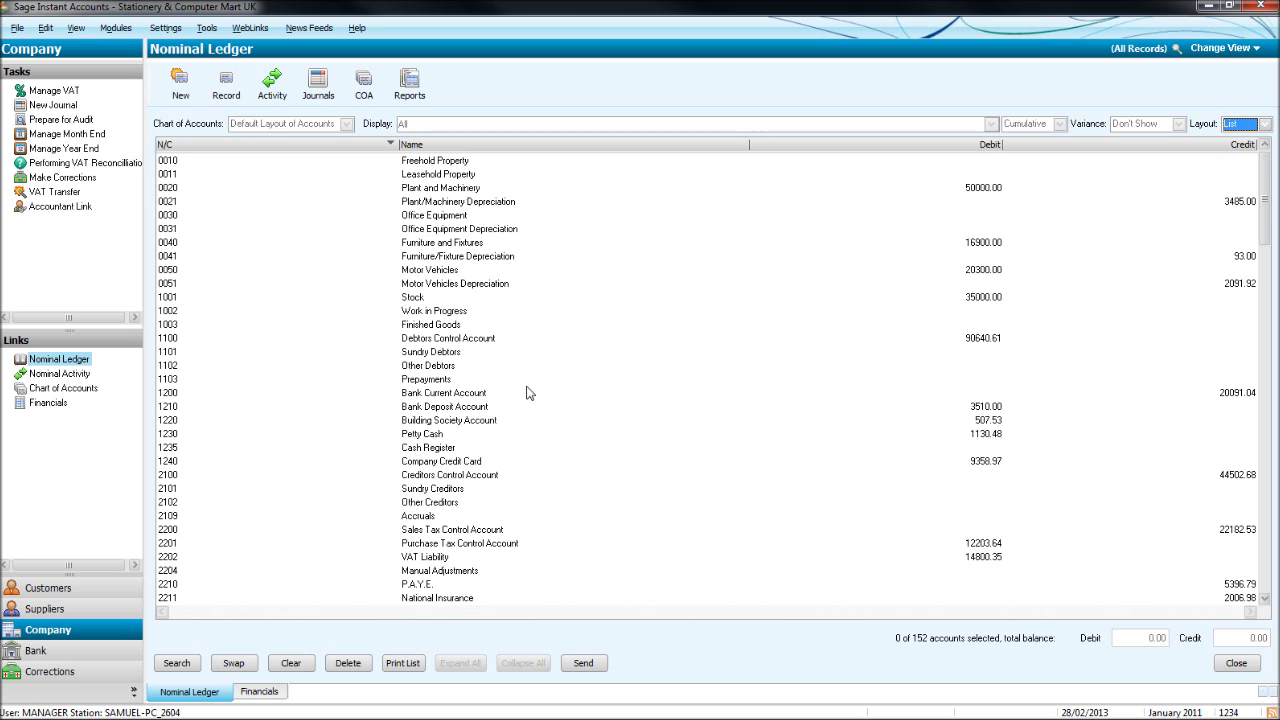
Examine the fixed asset nominal codes, marking 0010 Freehold Property and 0051 Motor Vehicles Depreciation and clearing both selections
left_click(308, 163)
left_click(311, 165)
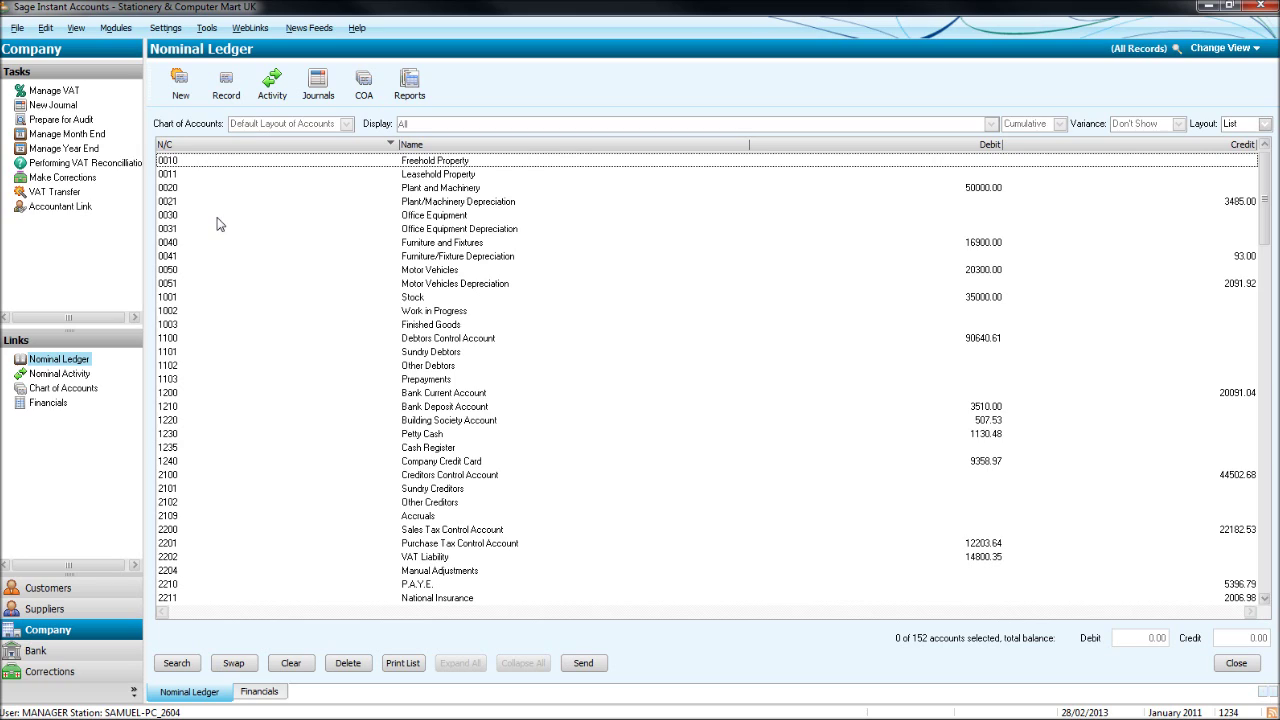
left_click(196, 164)
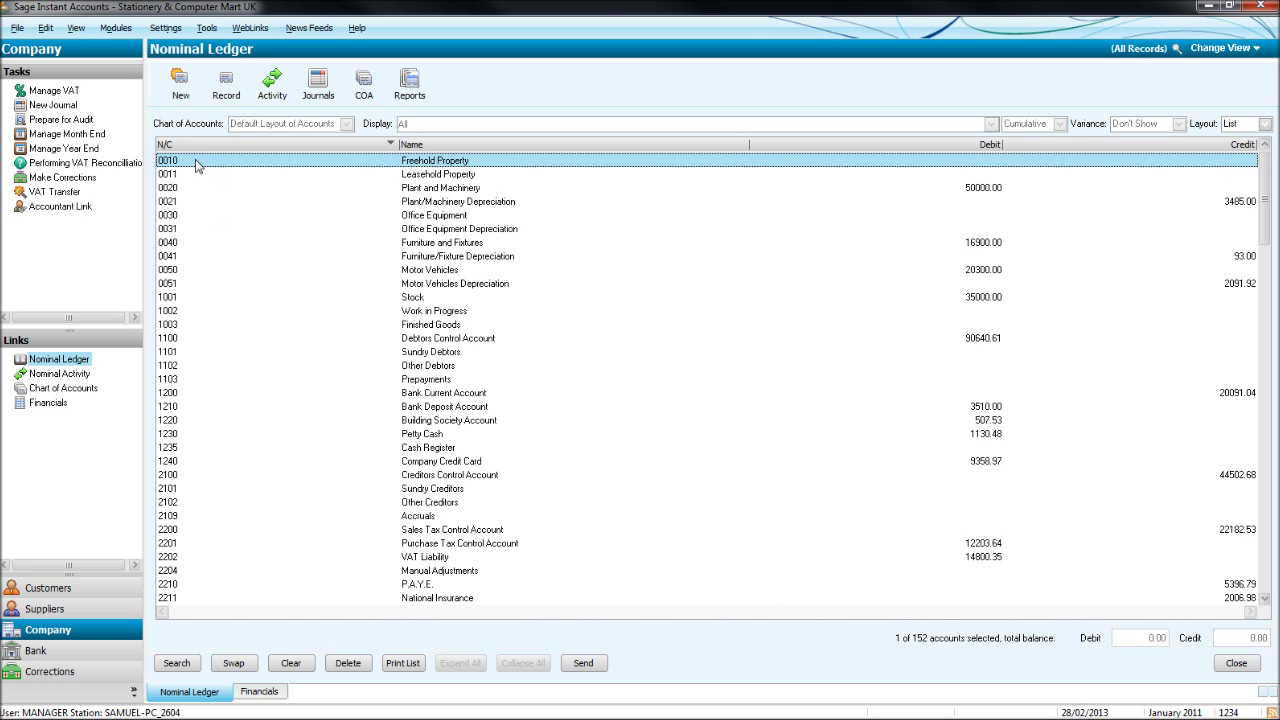
left_click(197, 285)
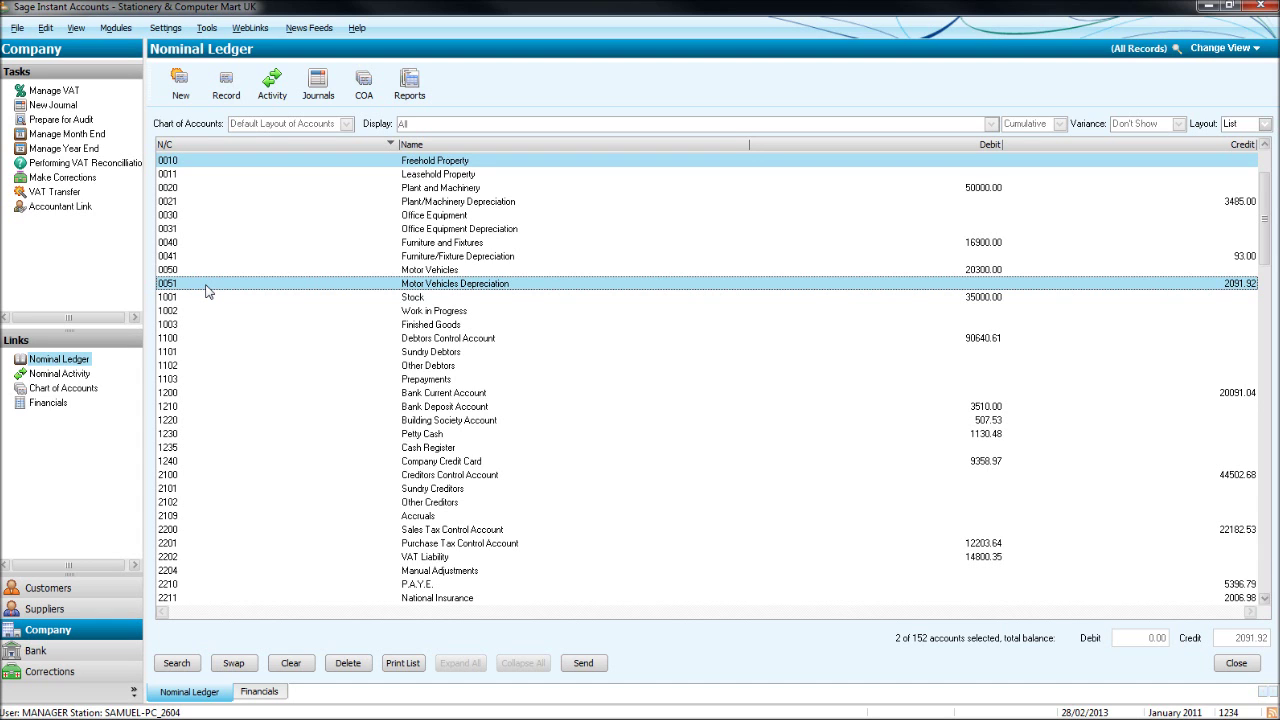
left_click(207, 290)
left_click(214, 166)
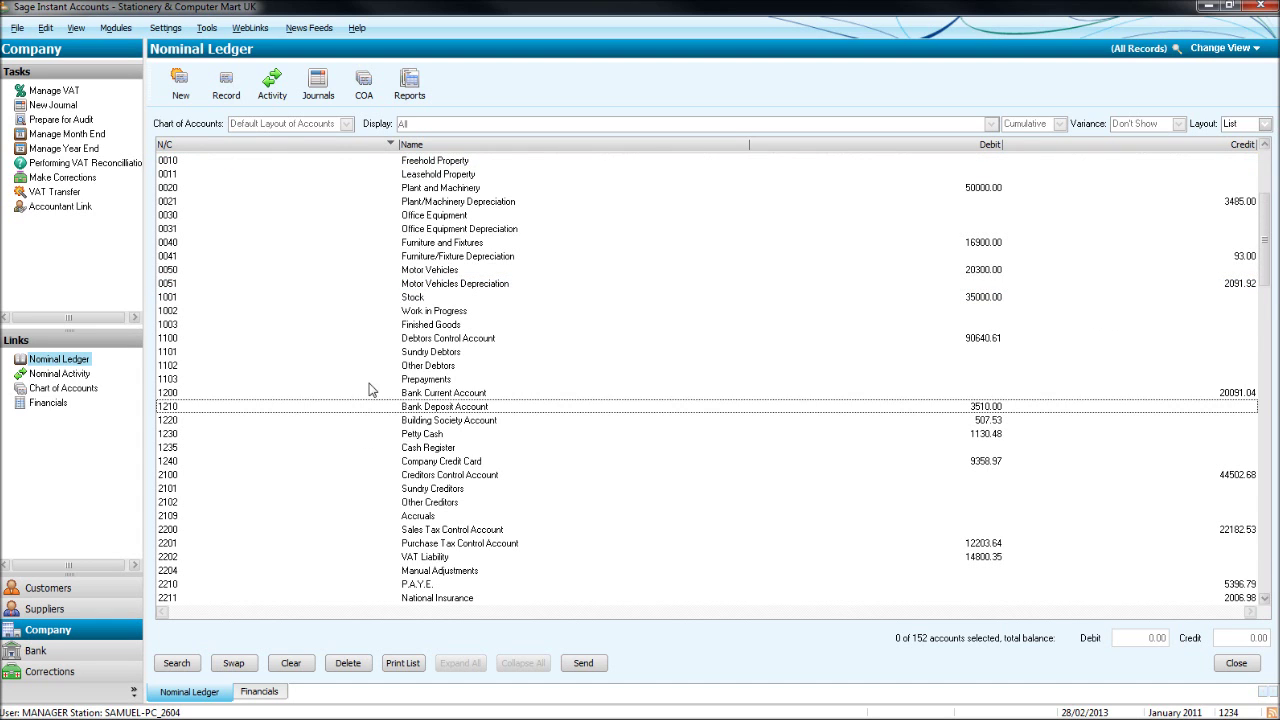
Examine the nominal codes further down the ledger, briefly marking 3000 Ordinary Shares, and return to the start of the list
scroll(343, 388, "down", 2)
scroll(343, 388, "down", 5)
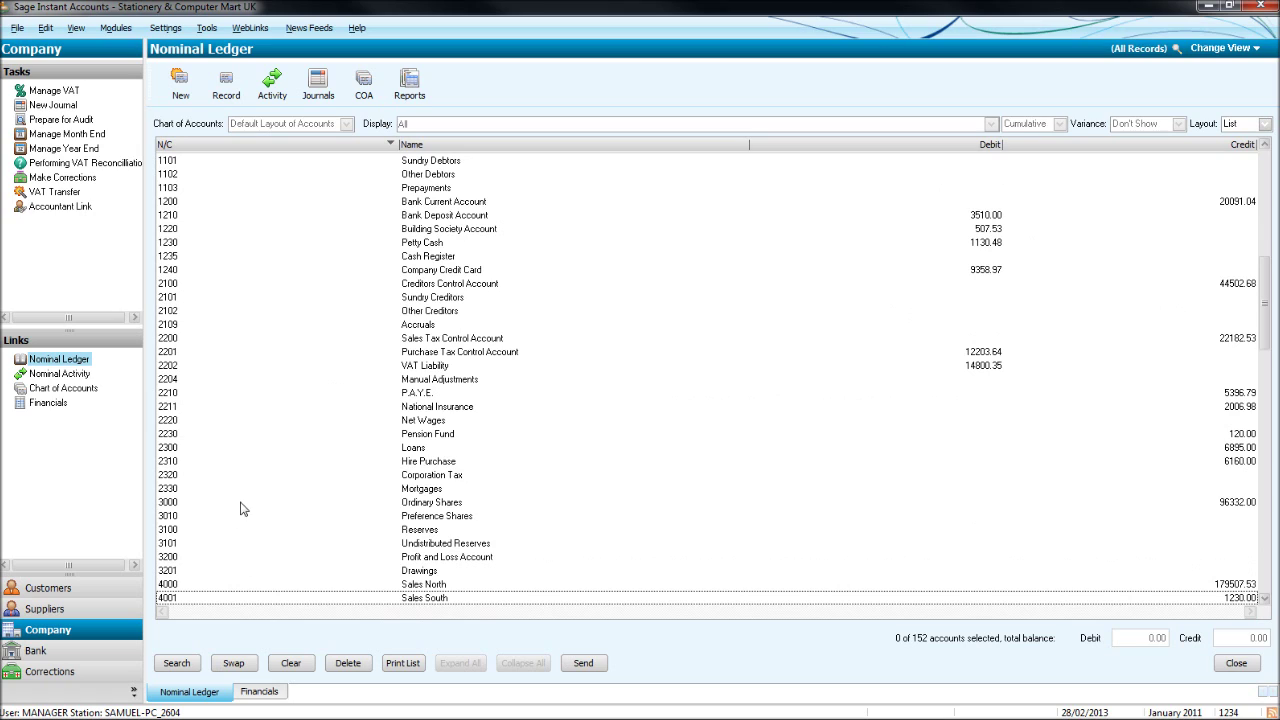
left_click(240, 503)
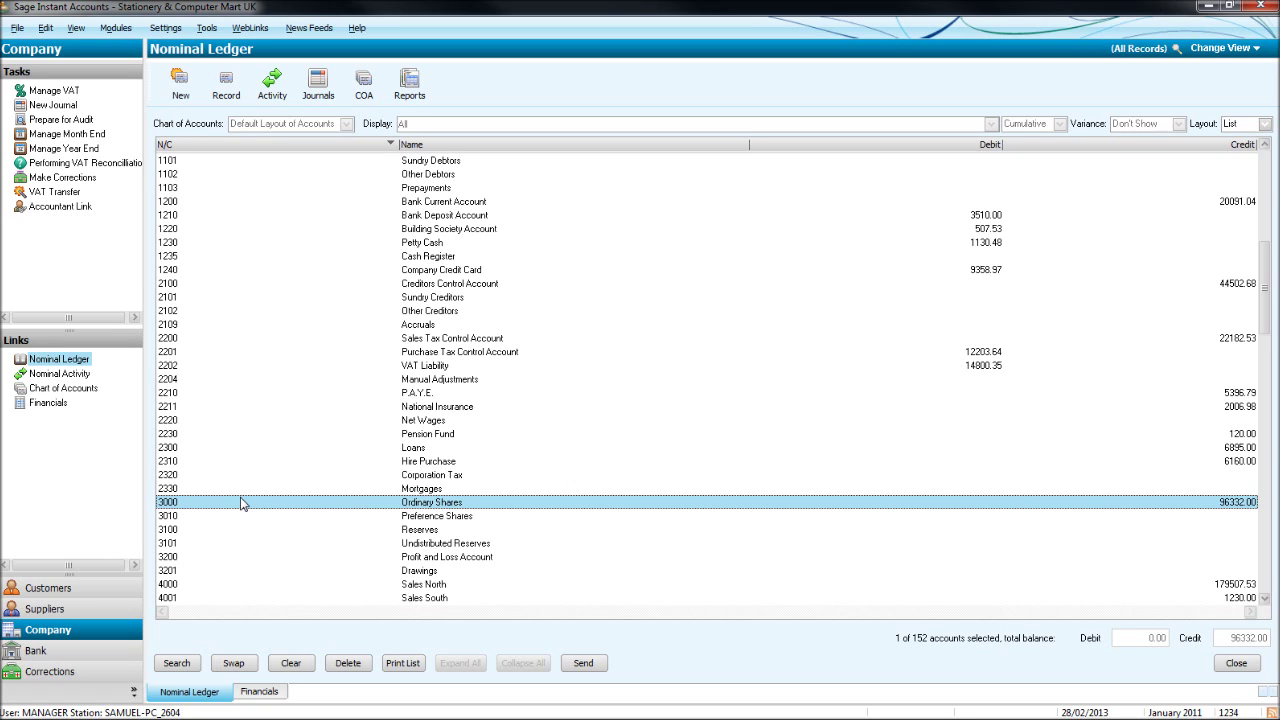
left_click(240, 503)
scroll(251, 520, "up", 4)
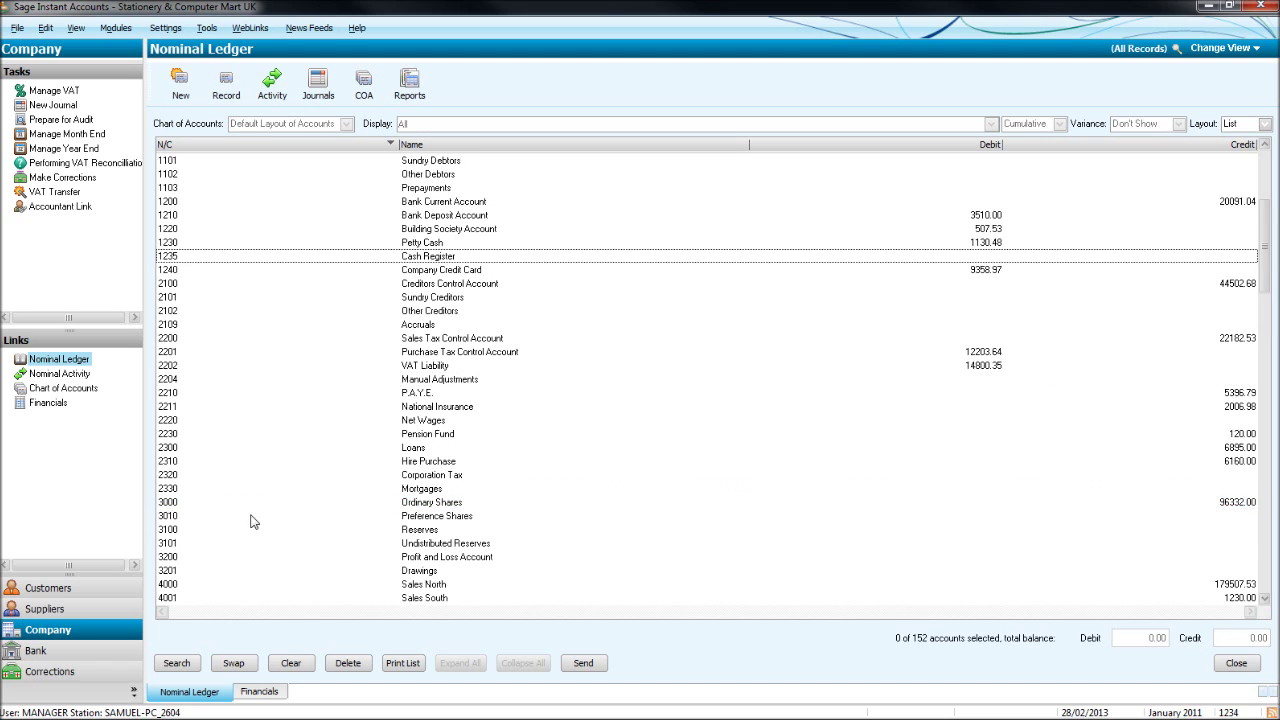
scroll(254, 542, "up", 1)
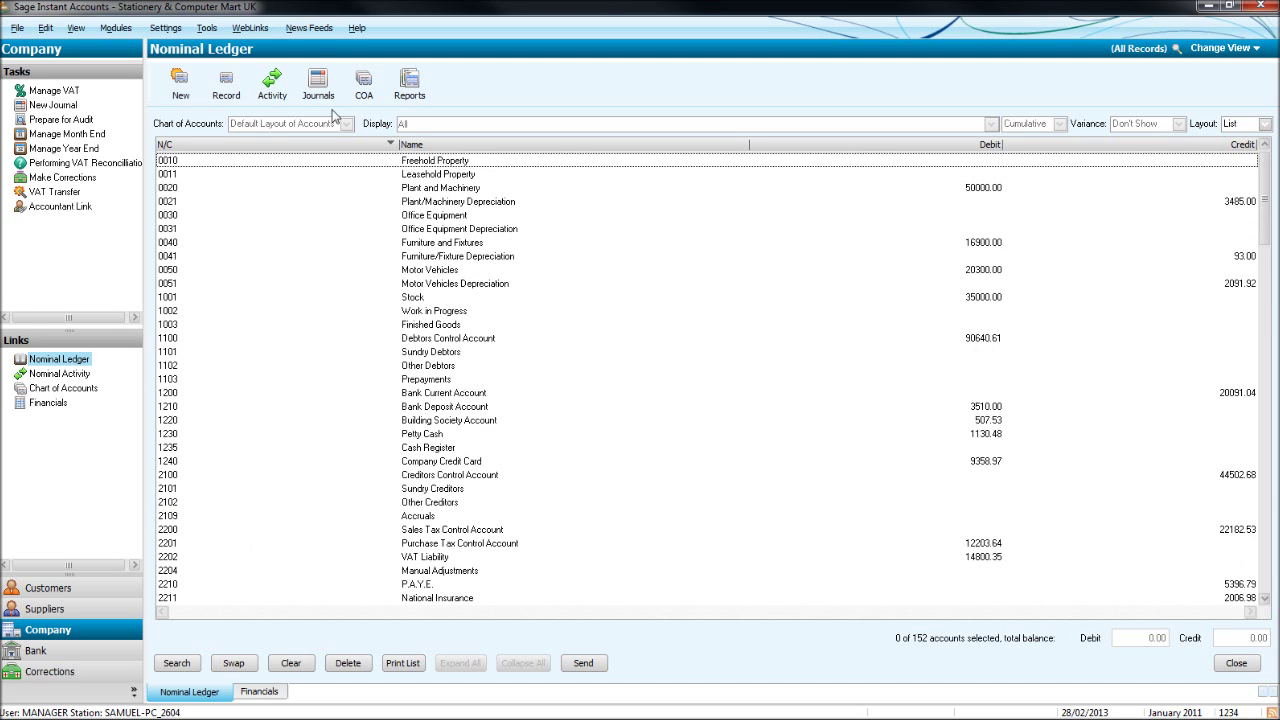
Open the Default Layout of Accounts chart for editing and examine its Purchases, Overheads and Direct Expenses code ranges
left_click(364, 84)
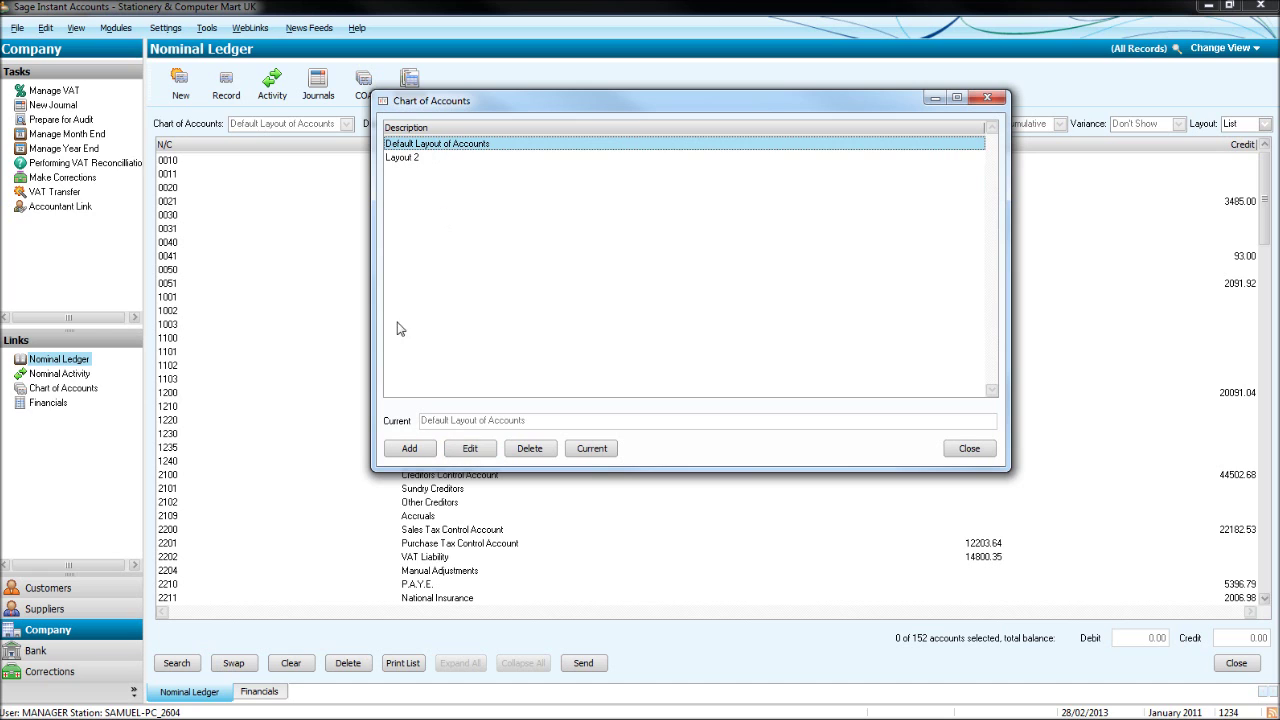
left_click(470, 448)
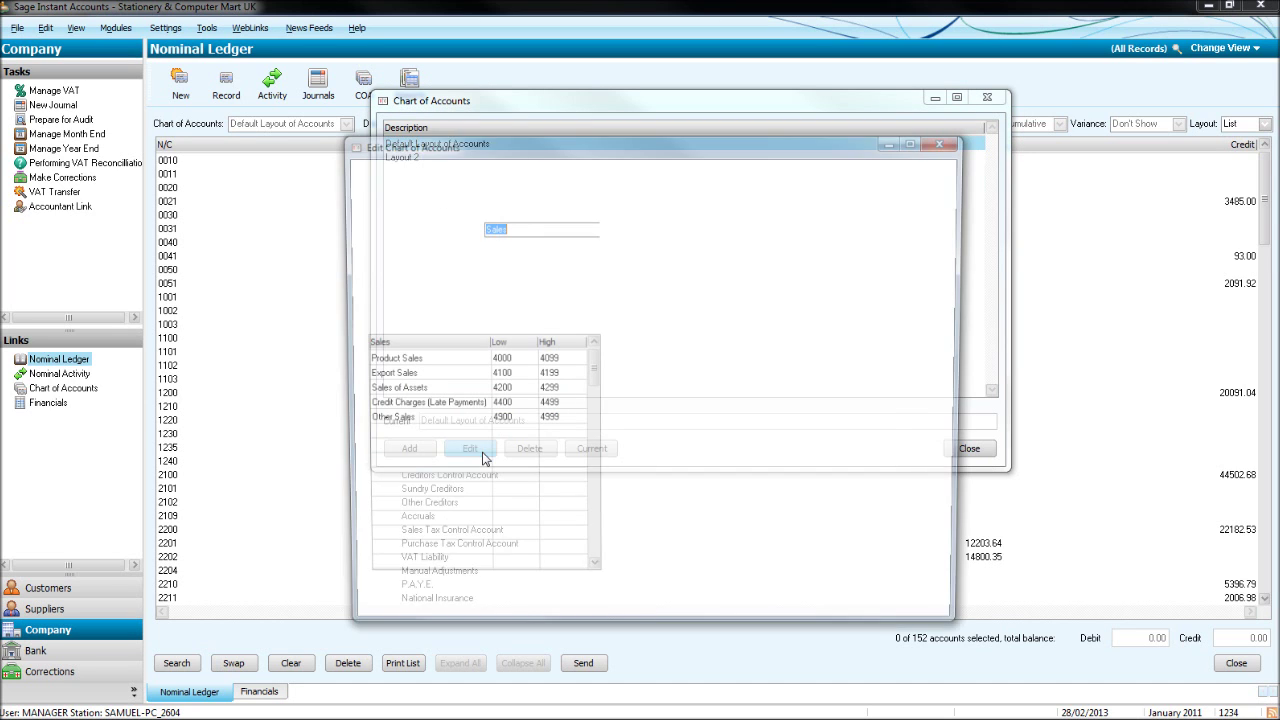
left_click_drag(552, 152, 583, 106)
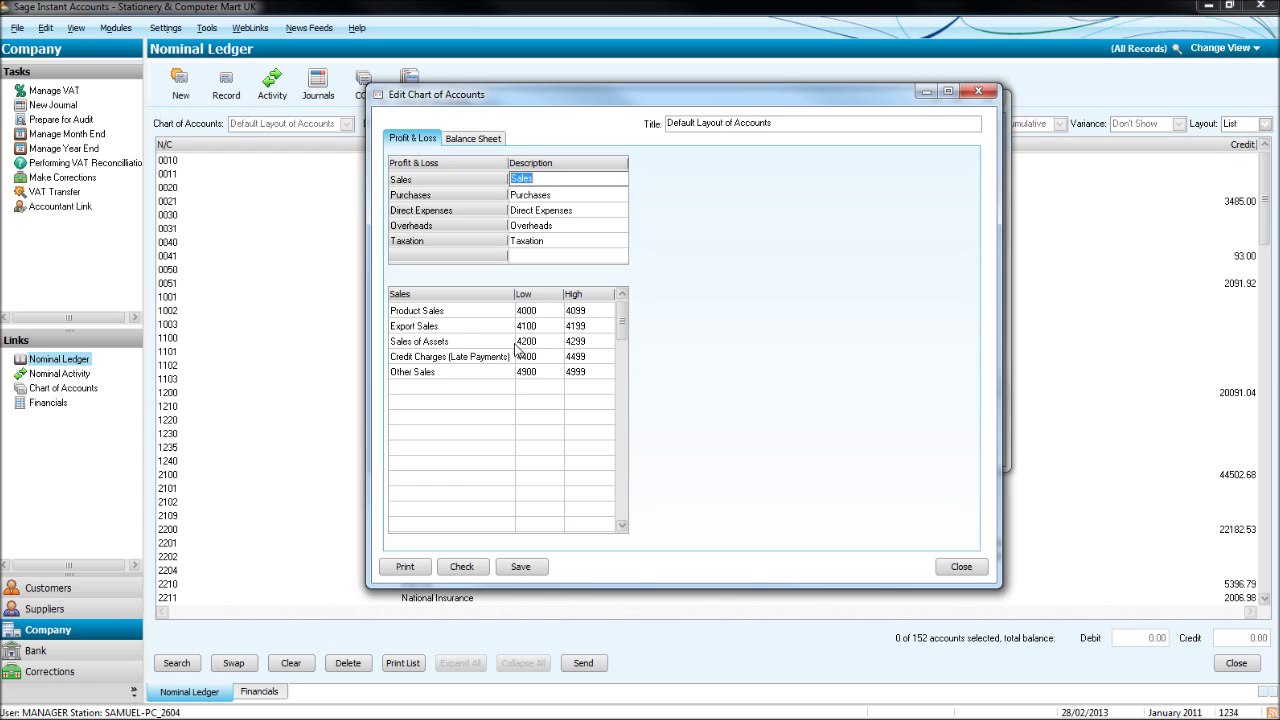
left_click(548, 194)
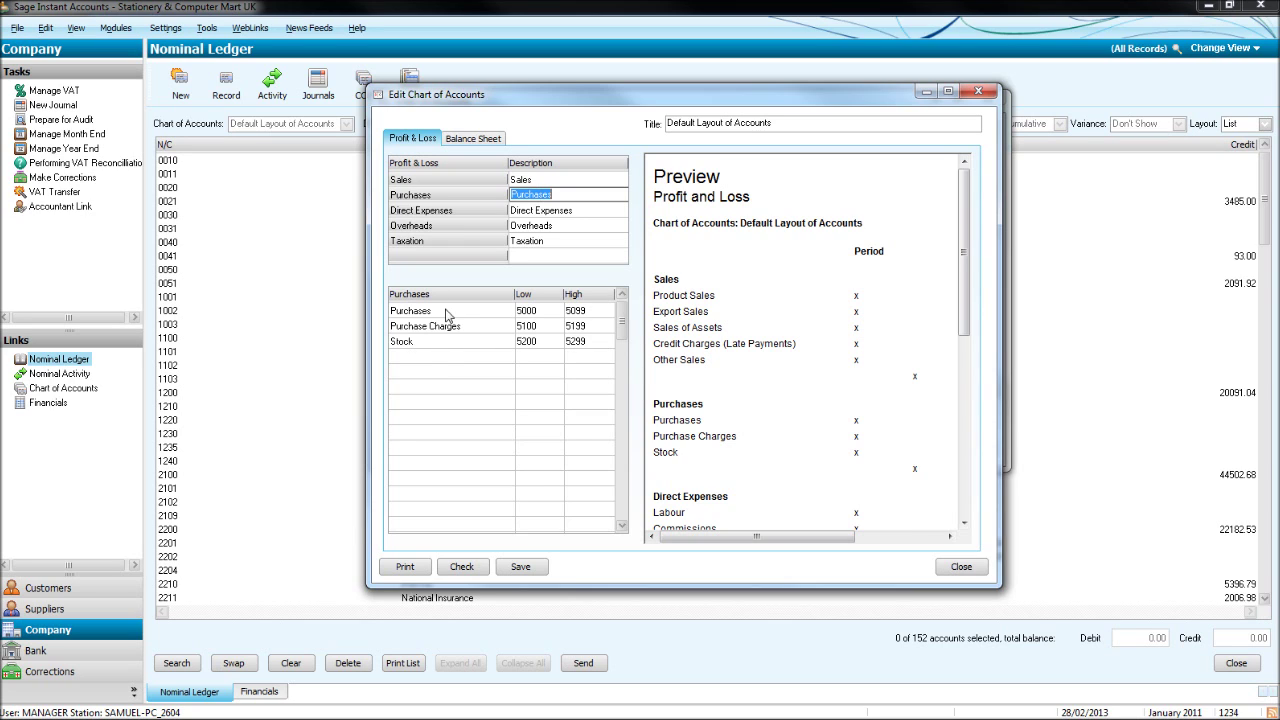
left_click(550, 226)
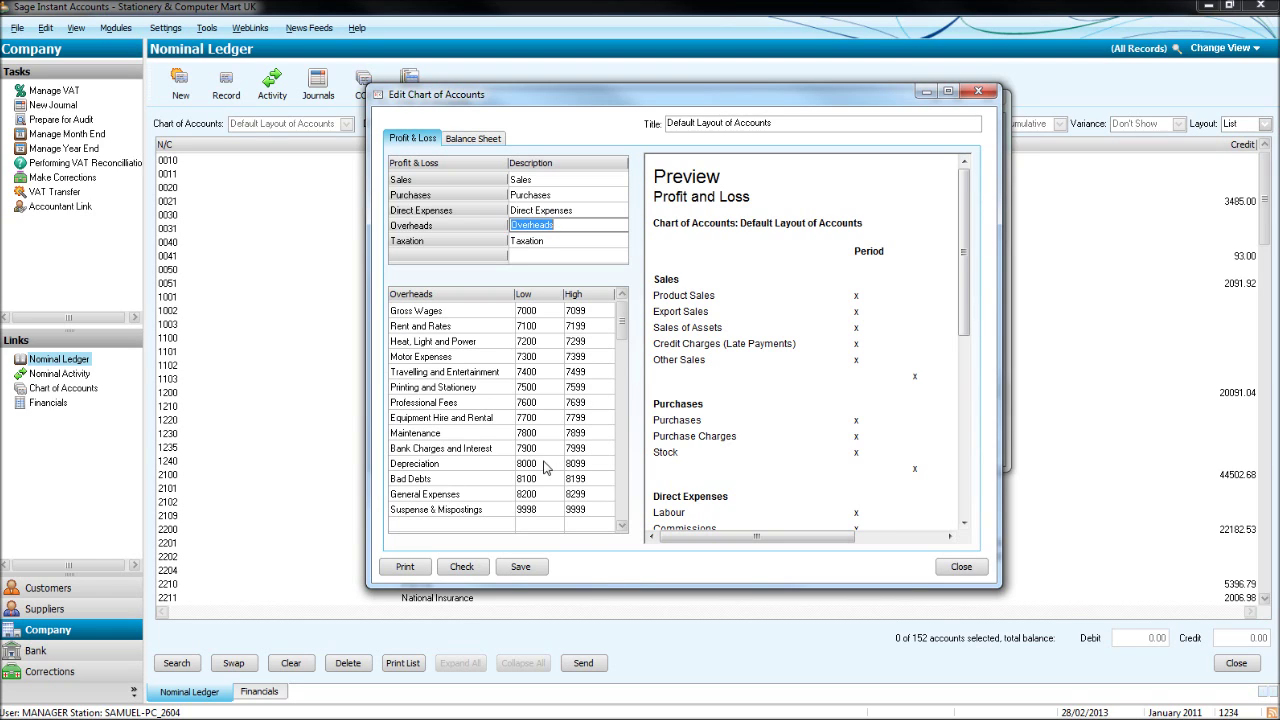
left_click(566, 214)
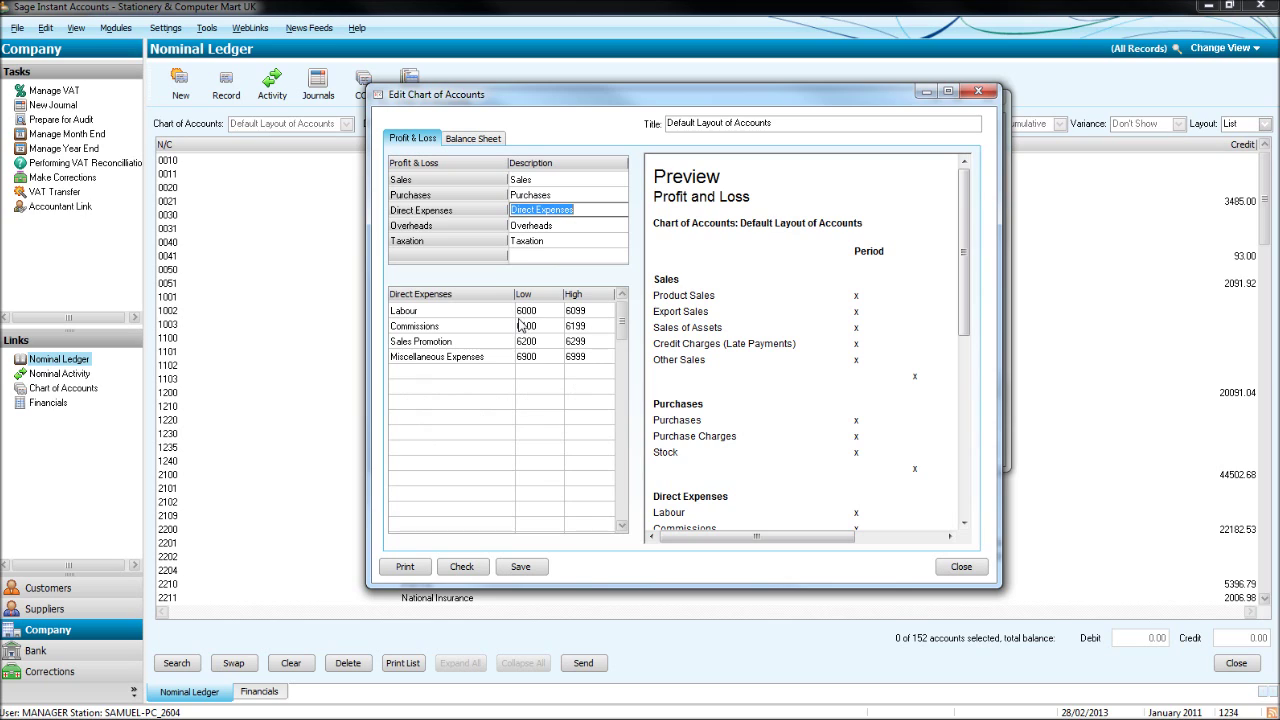
Examine the Balance Sheet code ranges, including Current Liabilities and Long Term Liabilities, and close the chart of accounts windows
left_click(480, 140)
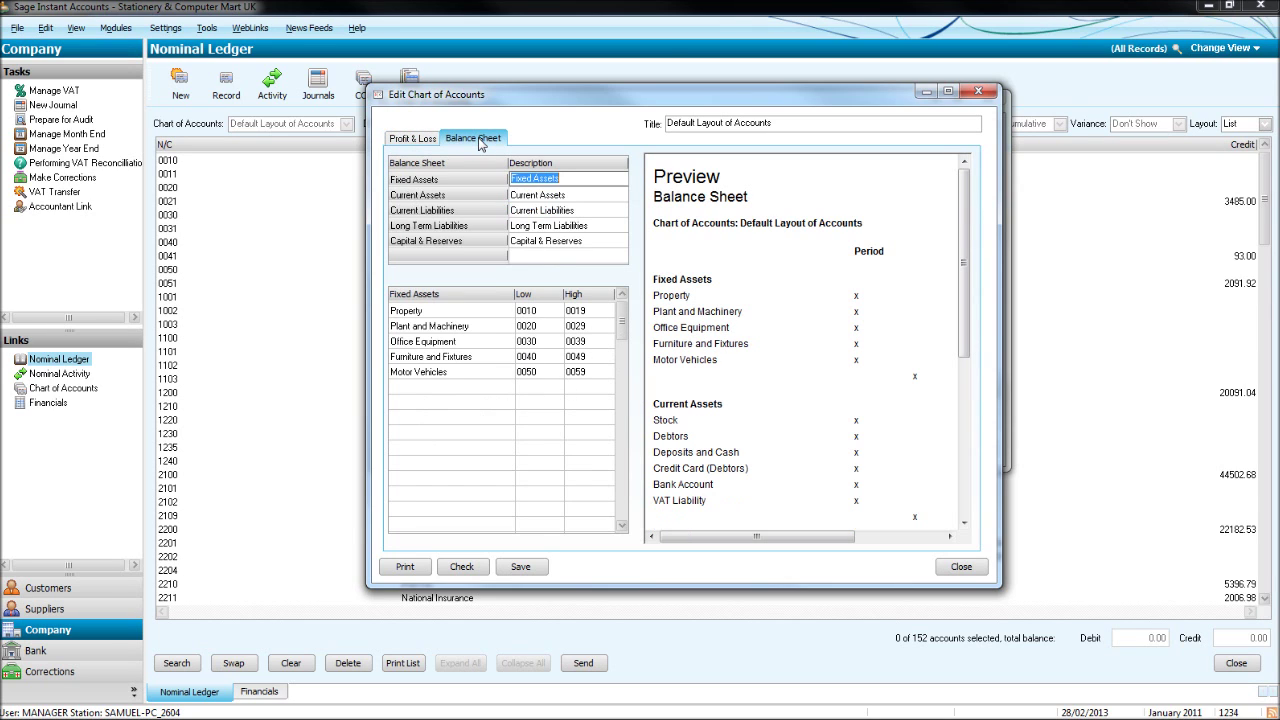
left_click(557, 212)
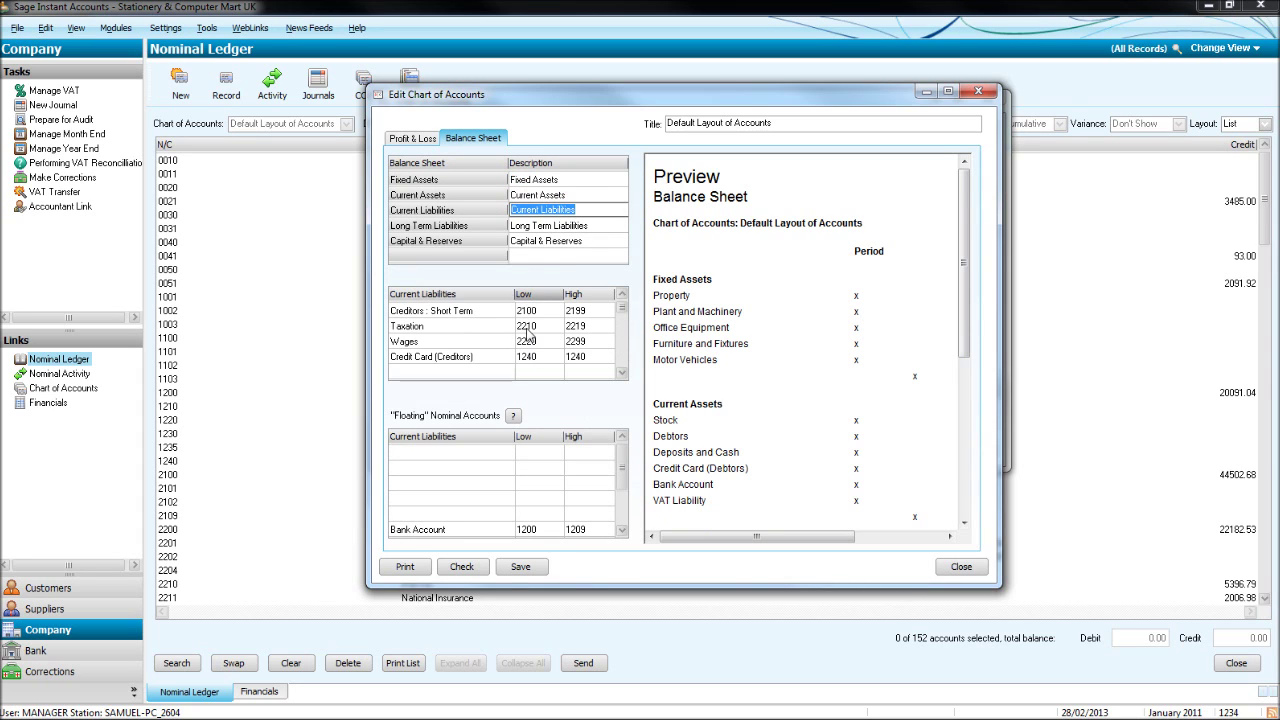
left_click(552, 226)
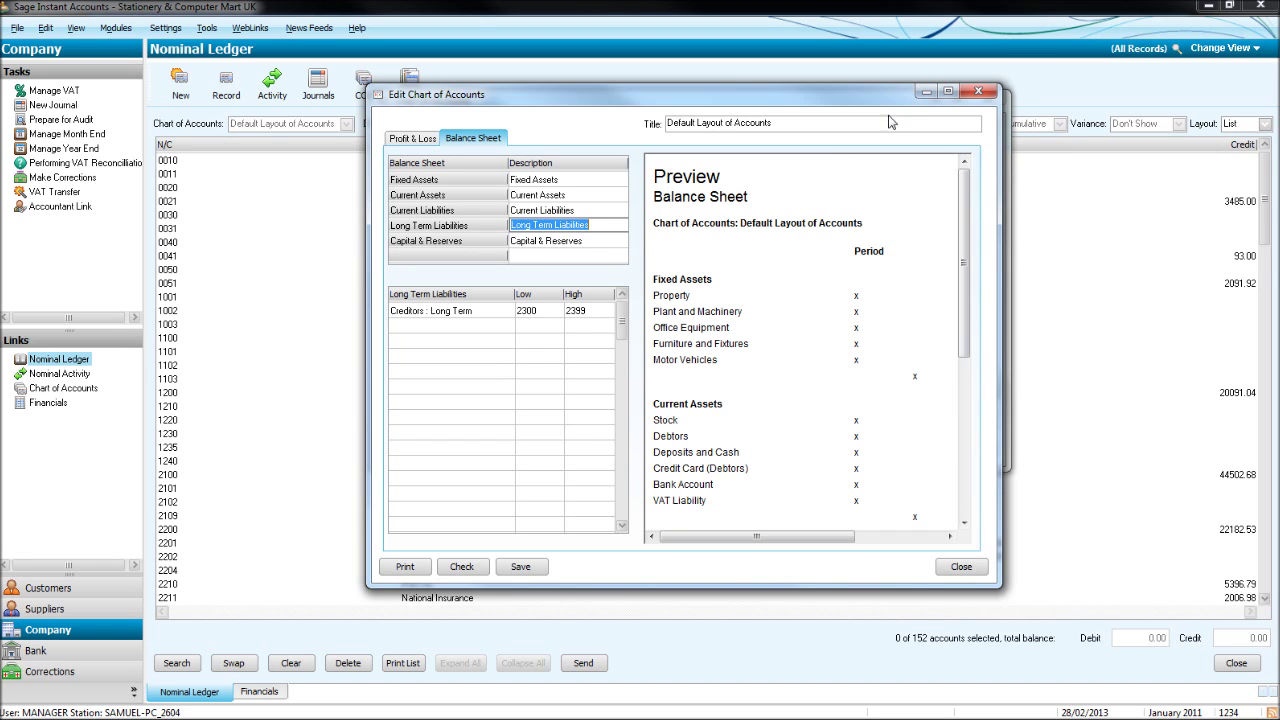
left_click(977, 92)
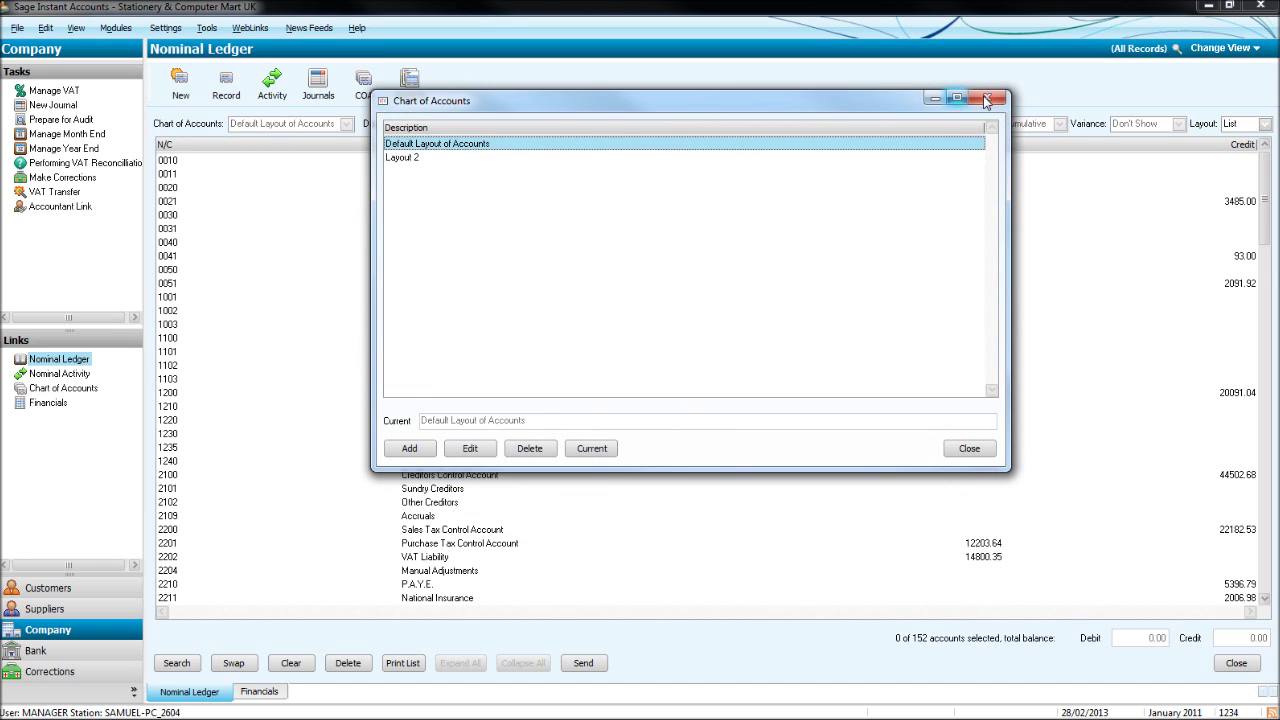
left_click(985, 98)
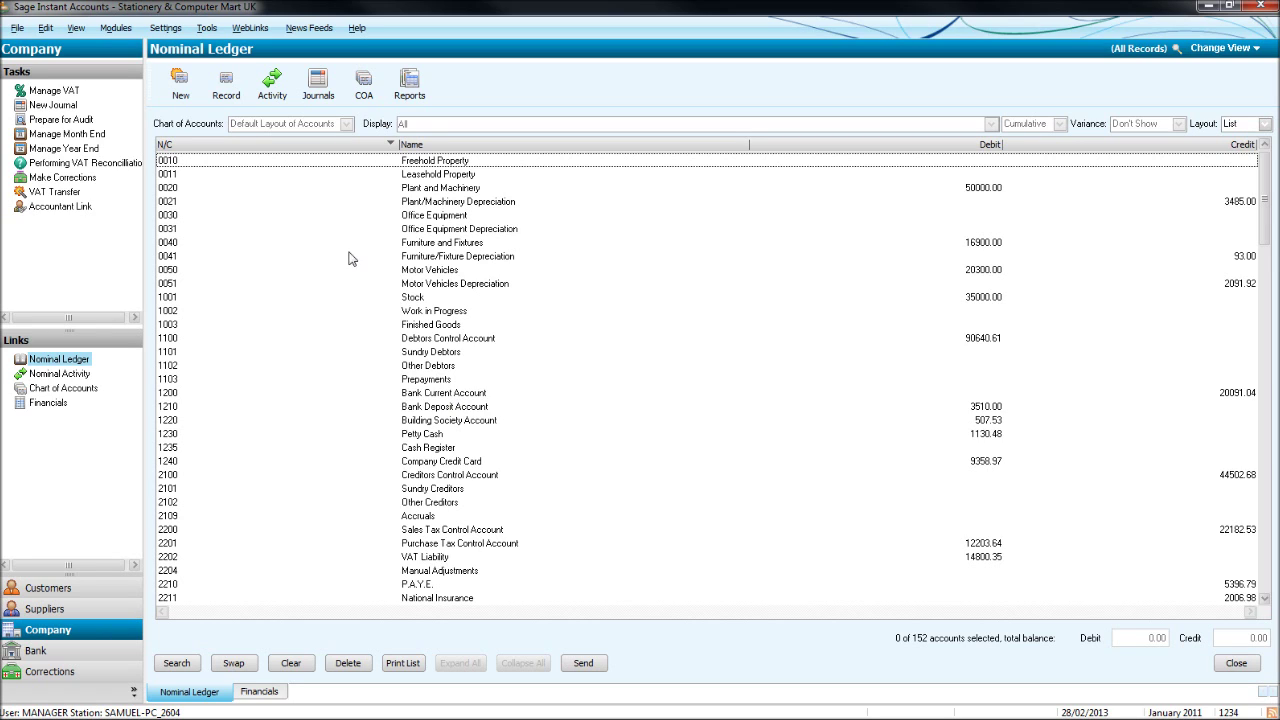
Locate the Nominal List report among the Nominal Details Reports and close the report browser
left_click(418, 96)
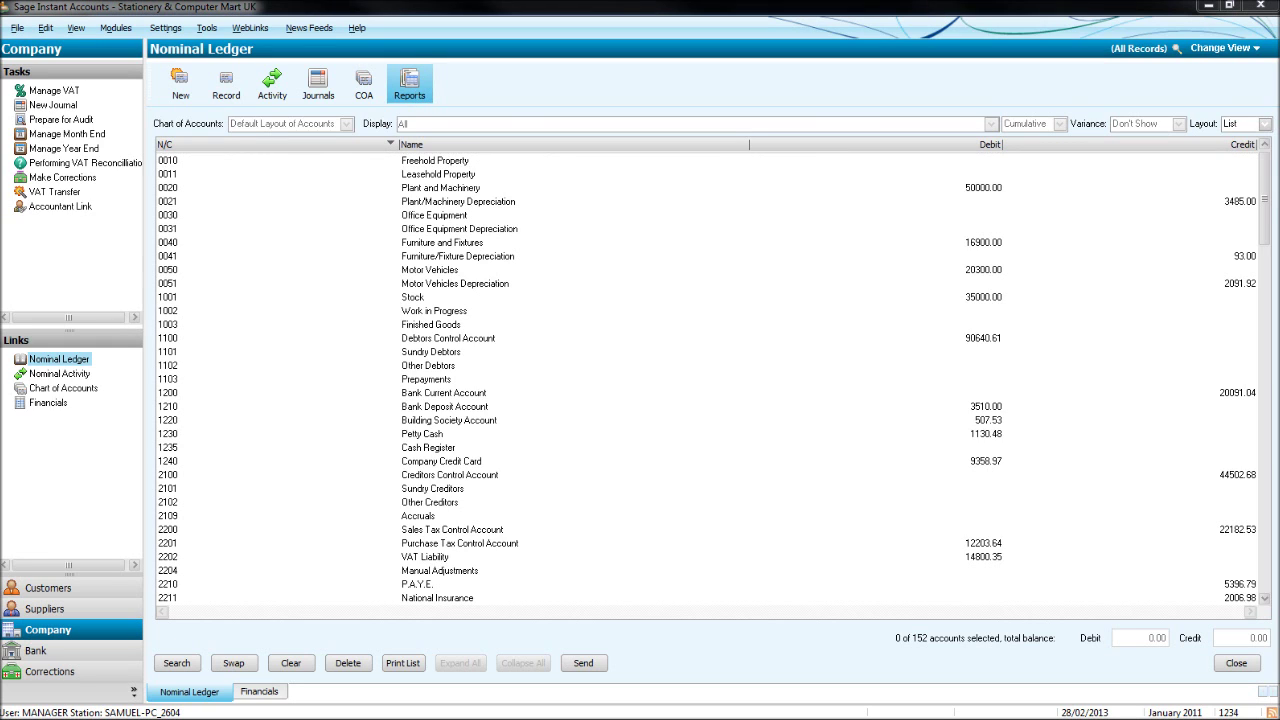
left_click_drag(785, 99, 751, 116)
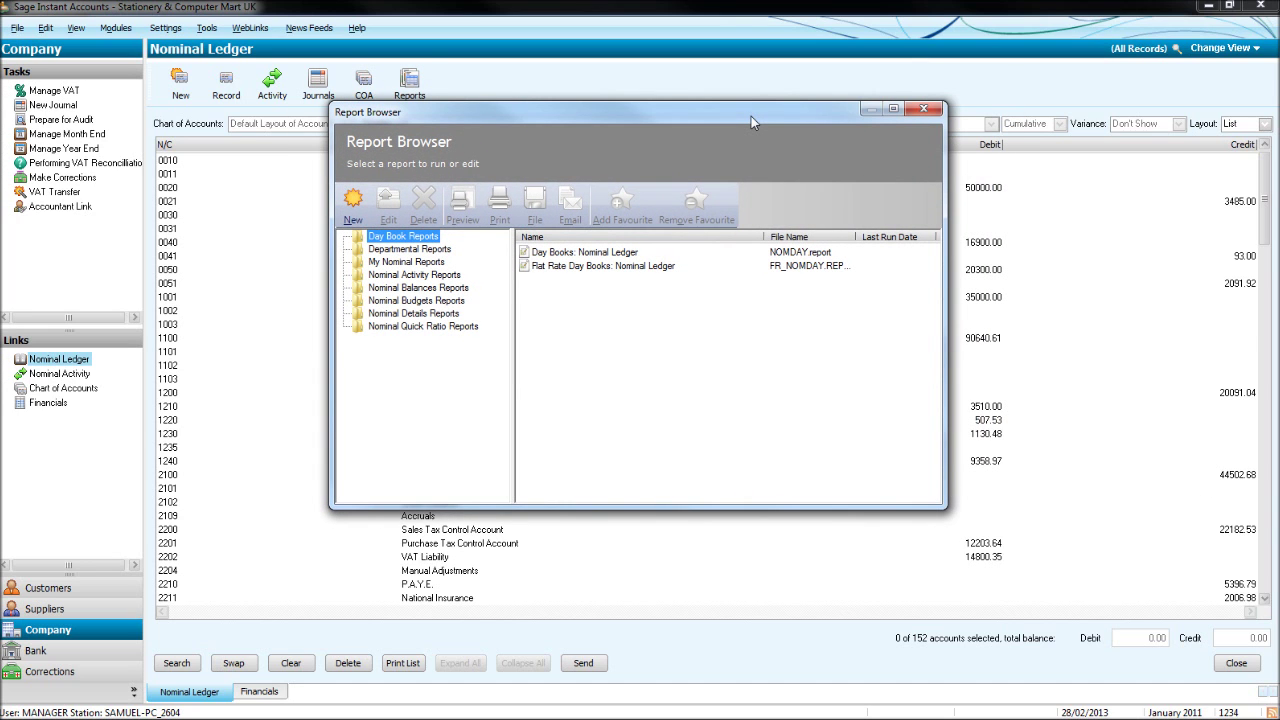
left_click(407, 315)
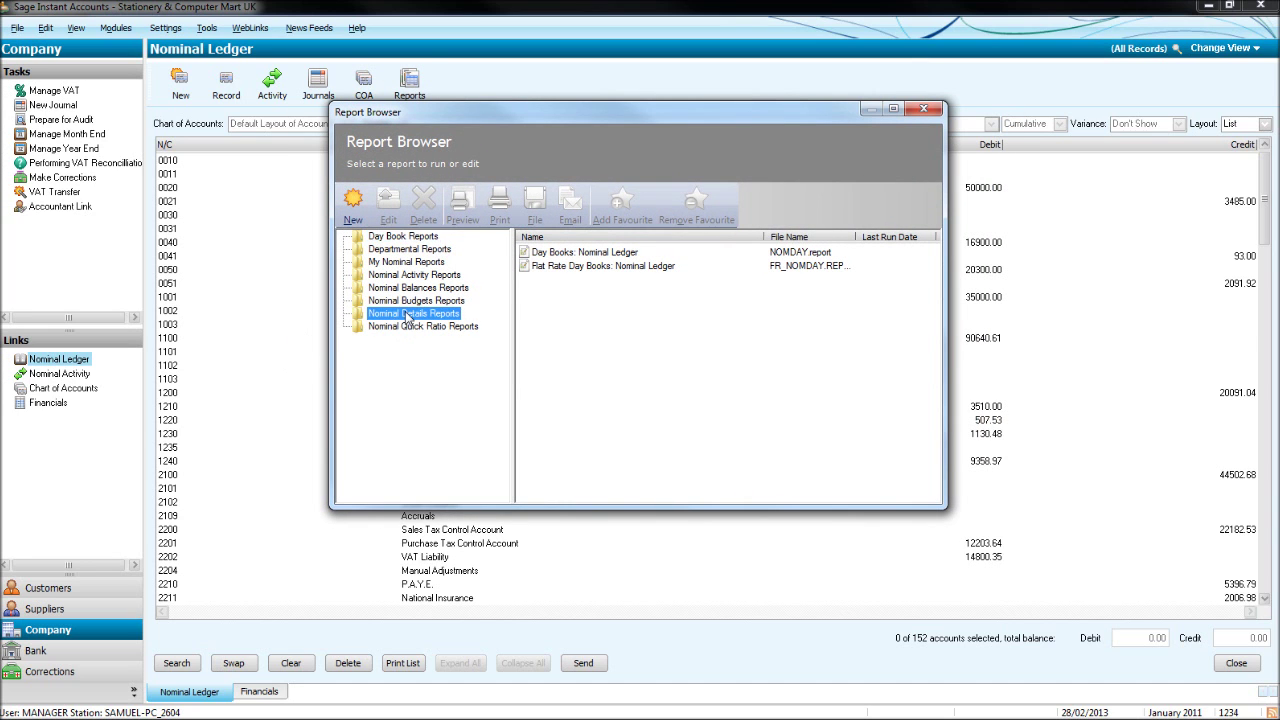
left_click(530, 254)
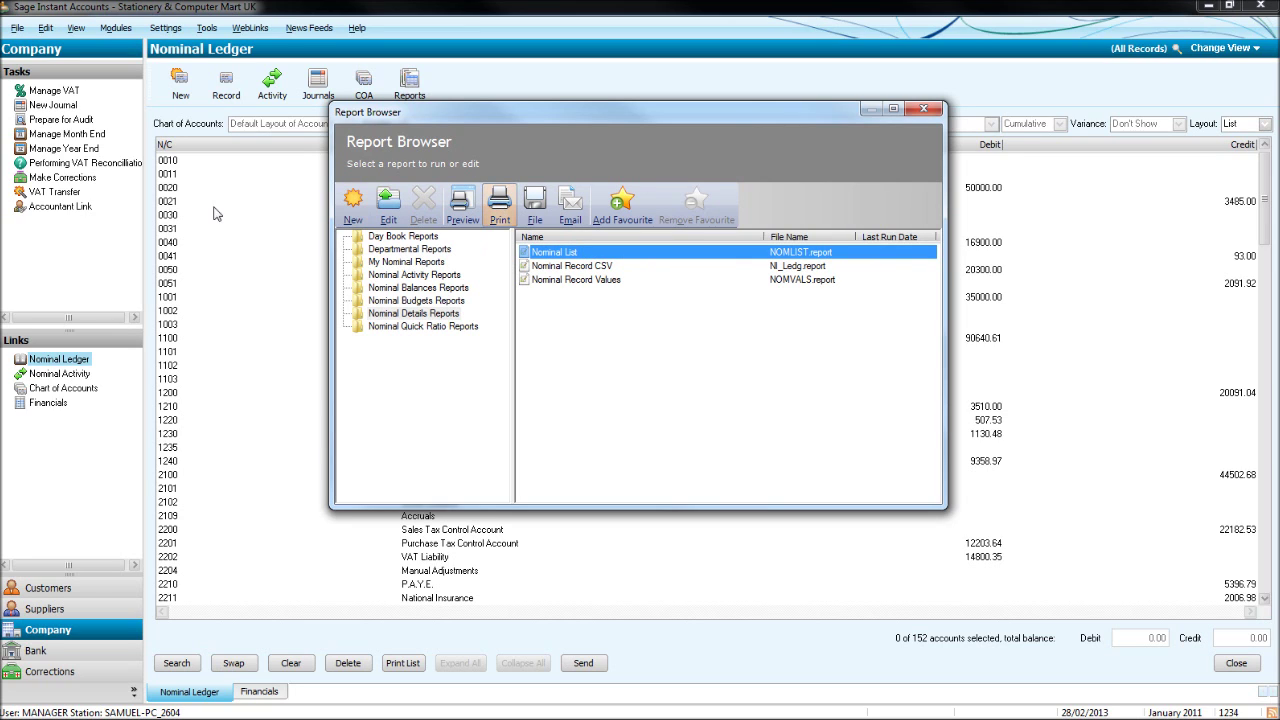
left_click(924, 112)
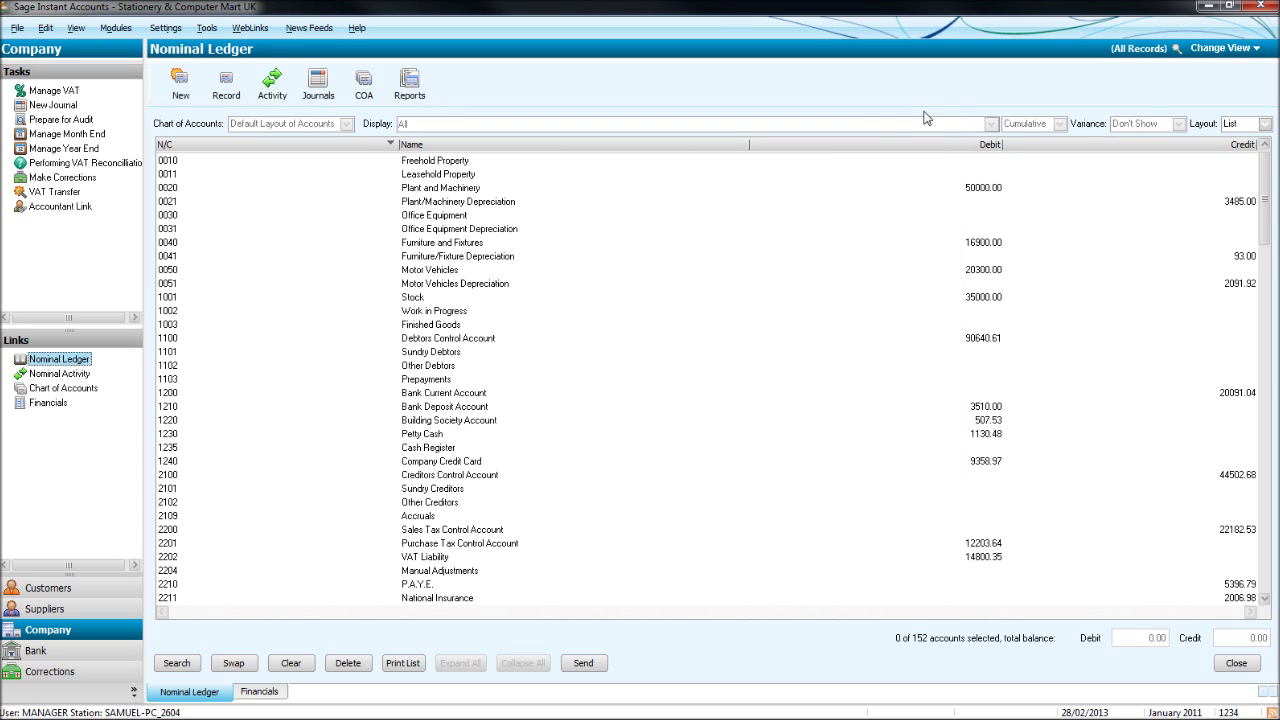